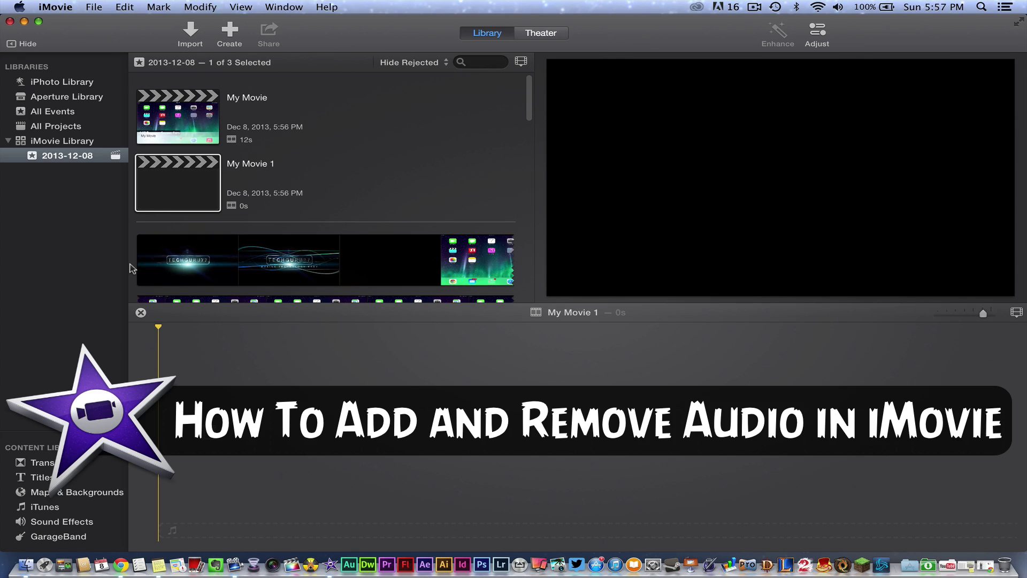
- Start creating a new regular movie project, then cancel it
click(328, 197)
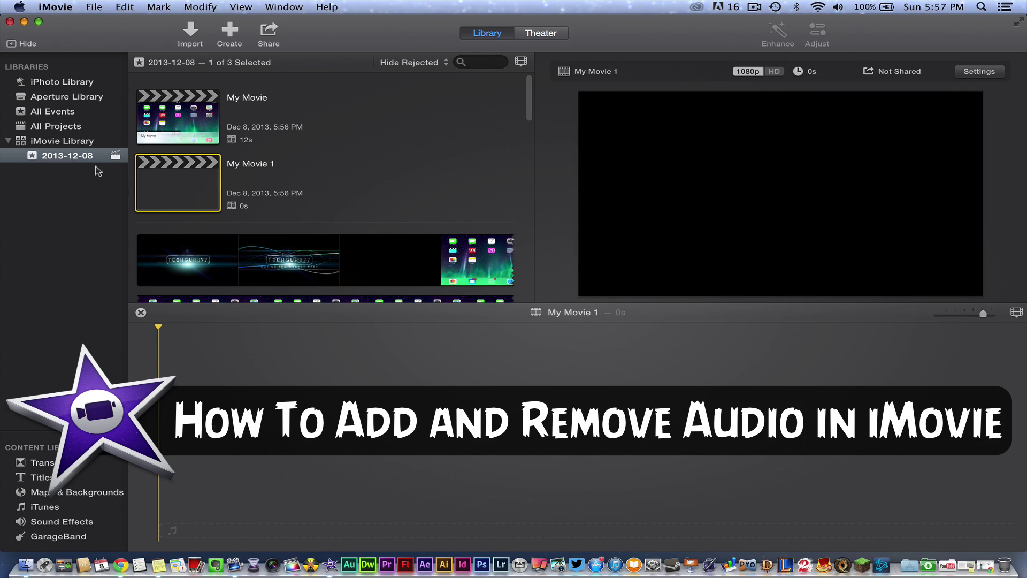
click(239, 114)
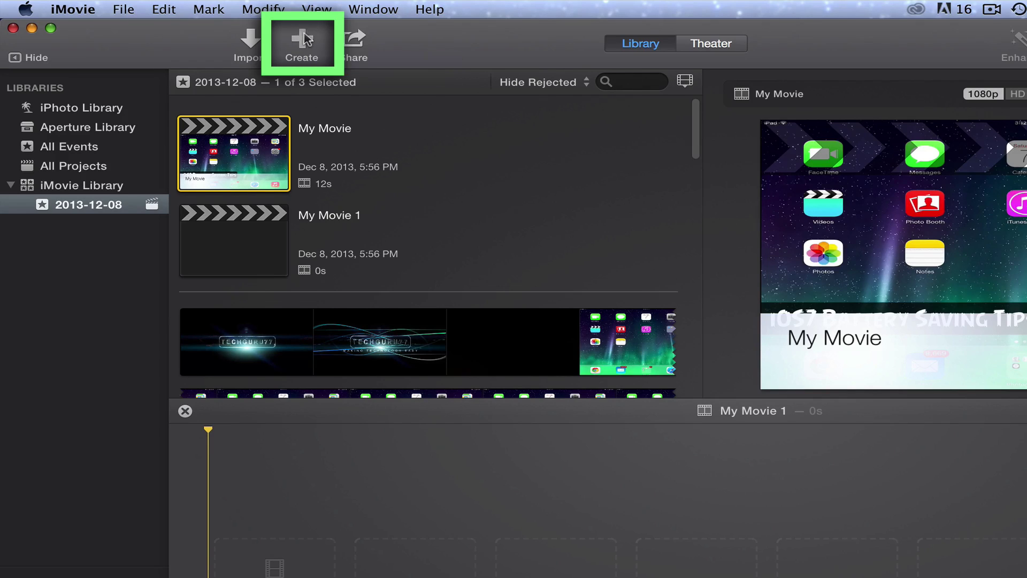
click(308, 39)
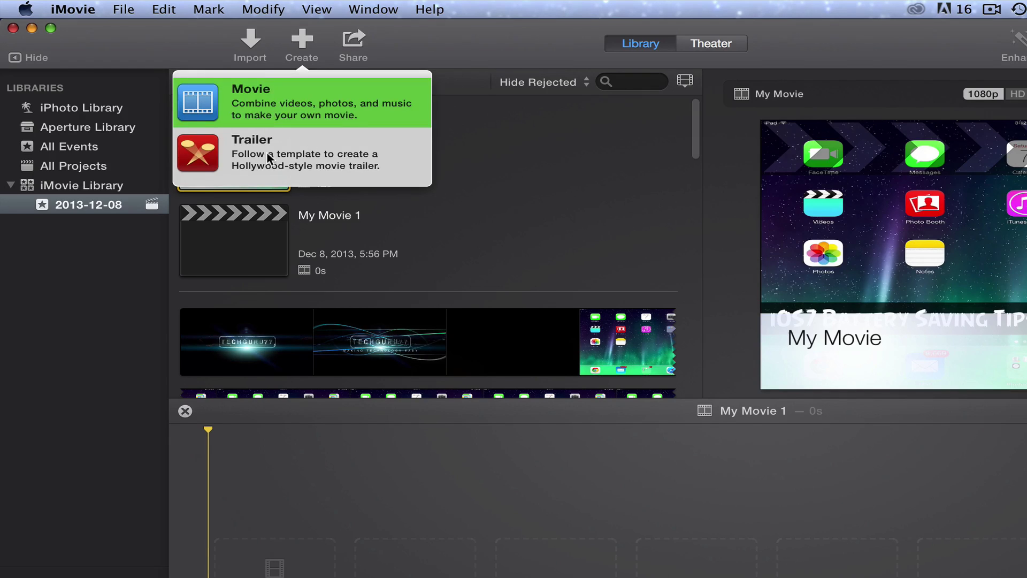
click(278, 114)
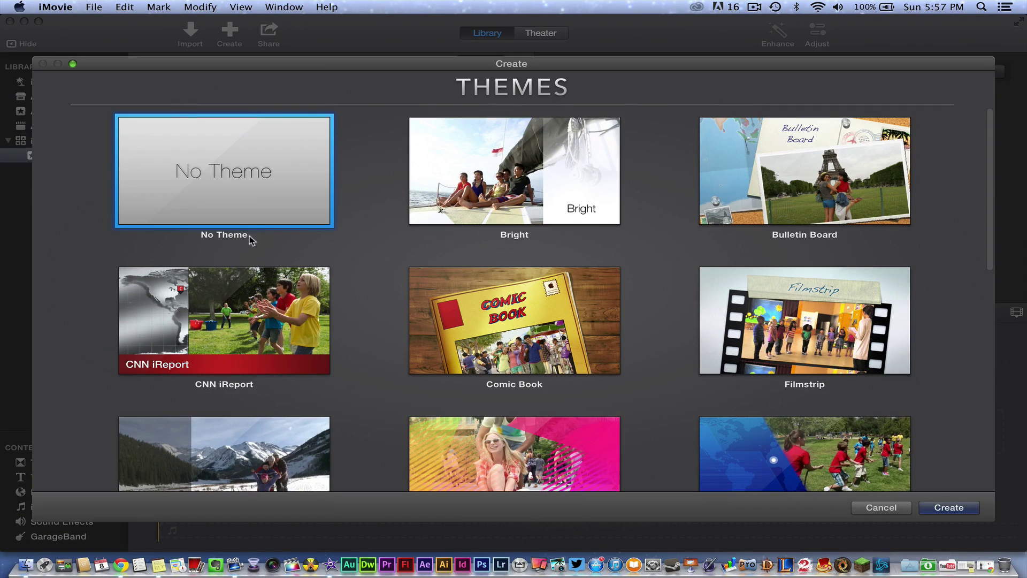
mouse_move(572, 206)
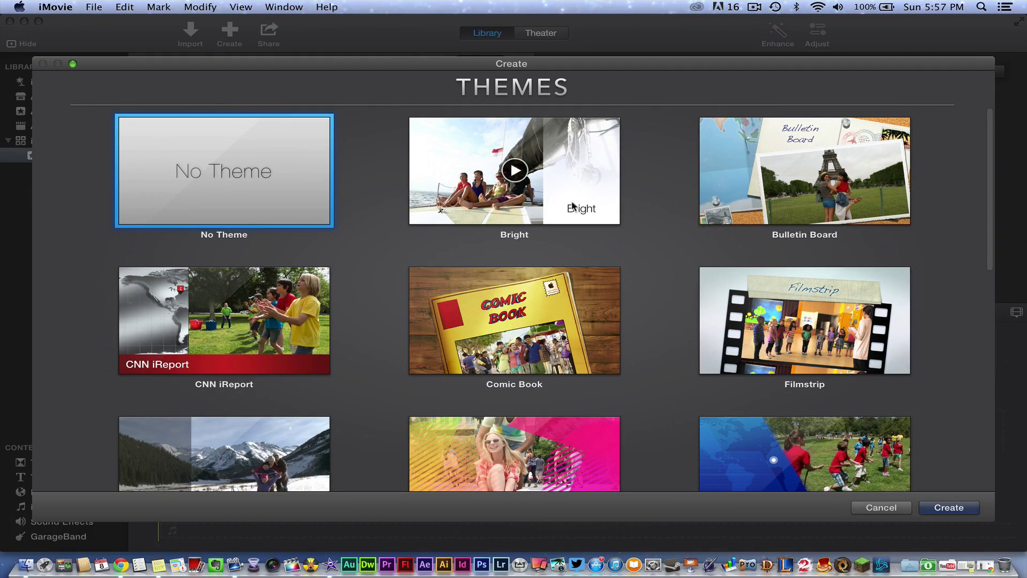
click(871, 506)
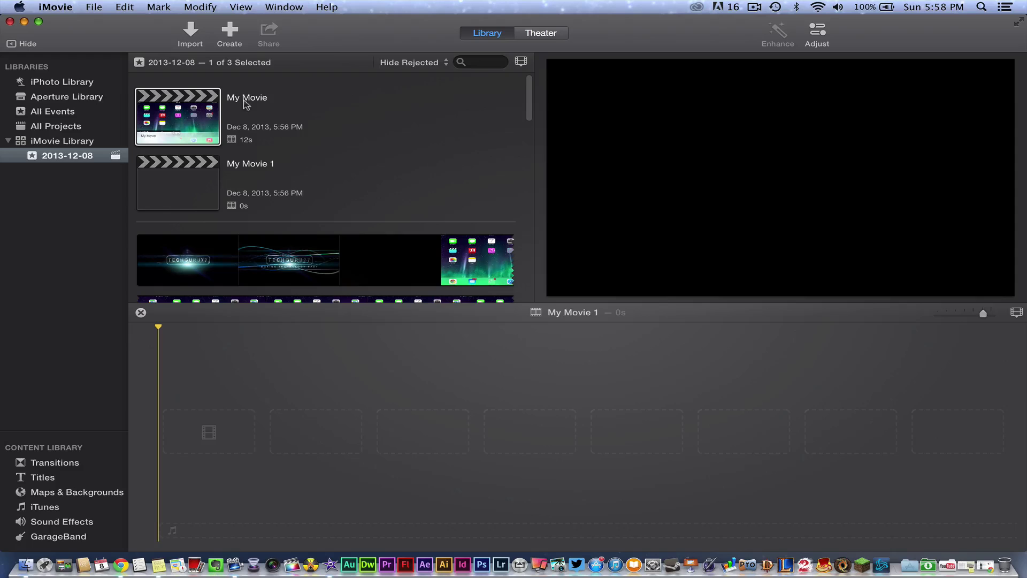
- Mark a section of the iOS7 Battery Saving Tips footage and drag it into the My Movie 1 timeline
click(200, 170)
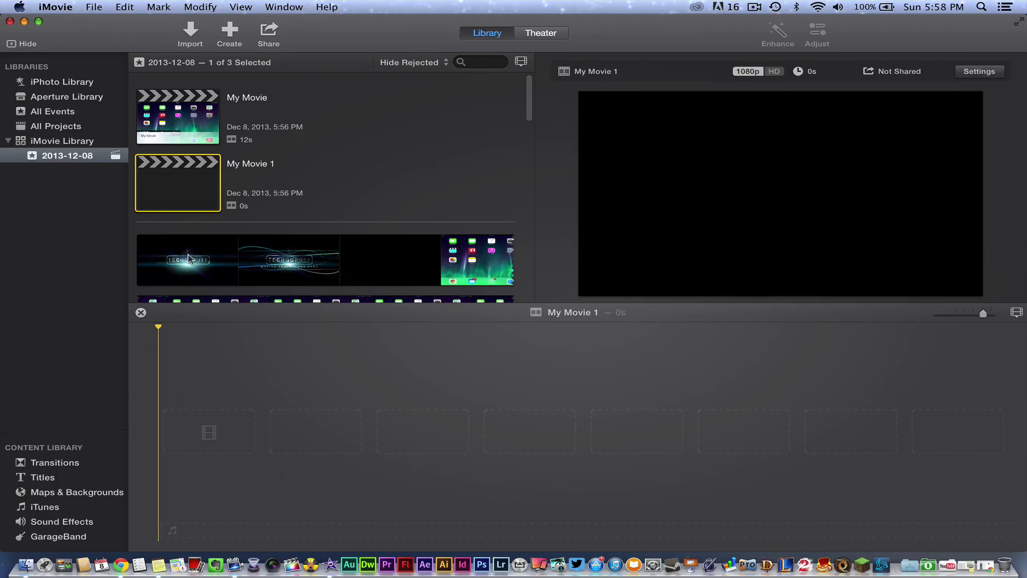
click(169, 134)
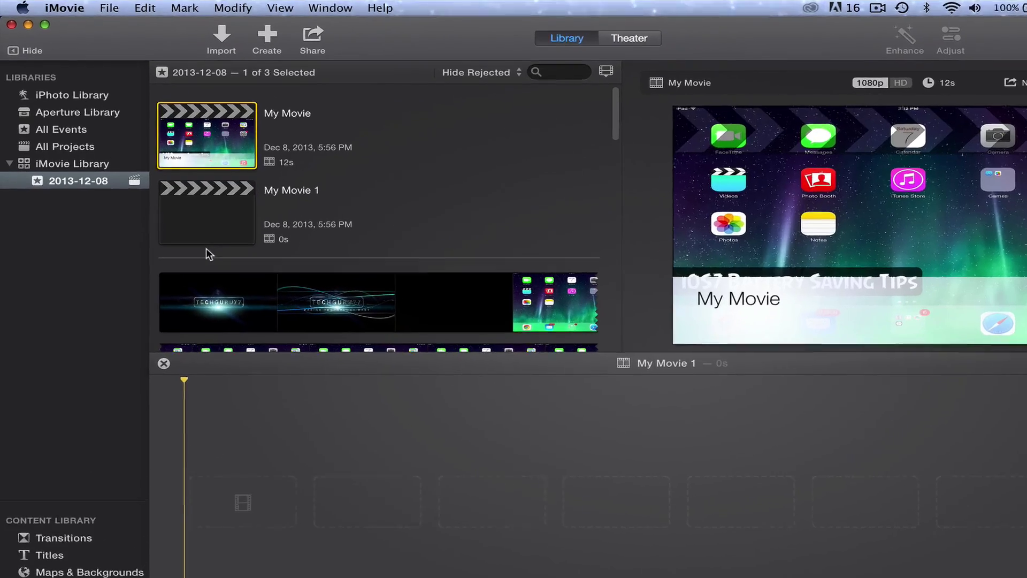
scroll(296, 251, down, 2)
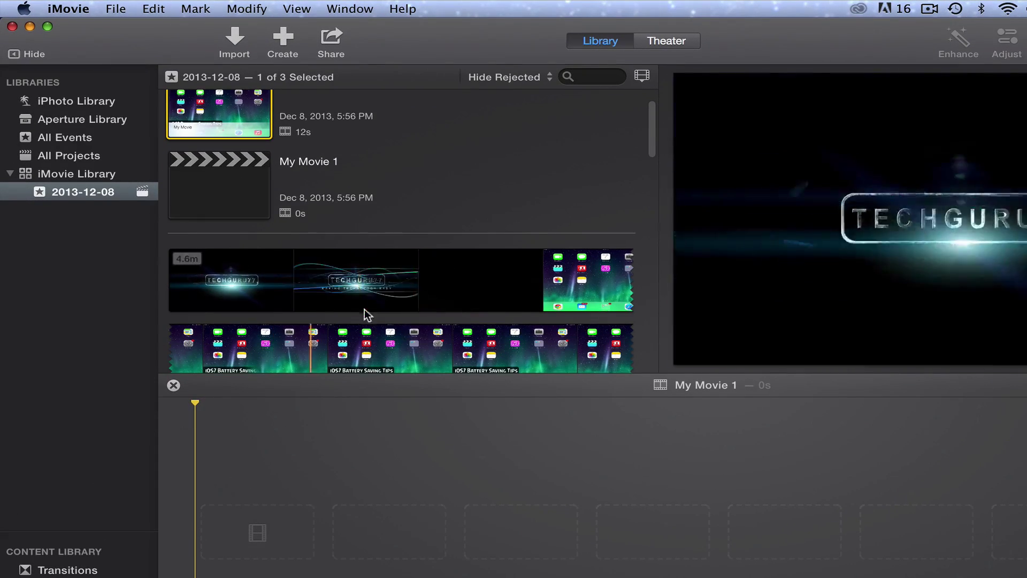
scroll(364, 309, down, 2)
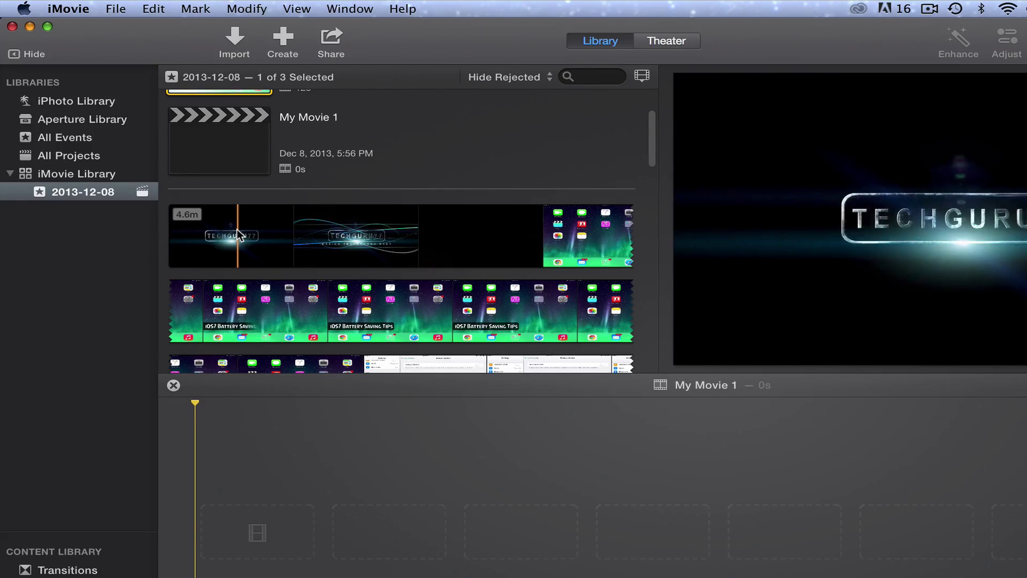
scroll(238, 236, down, 2)
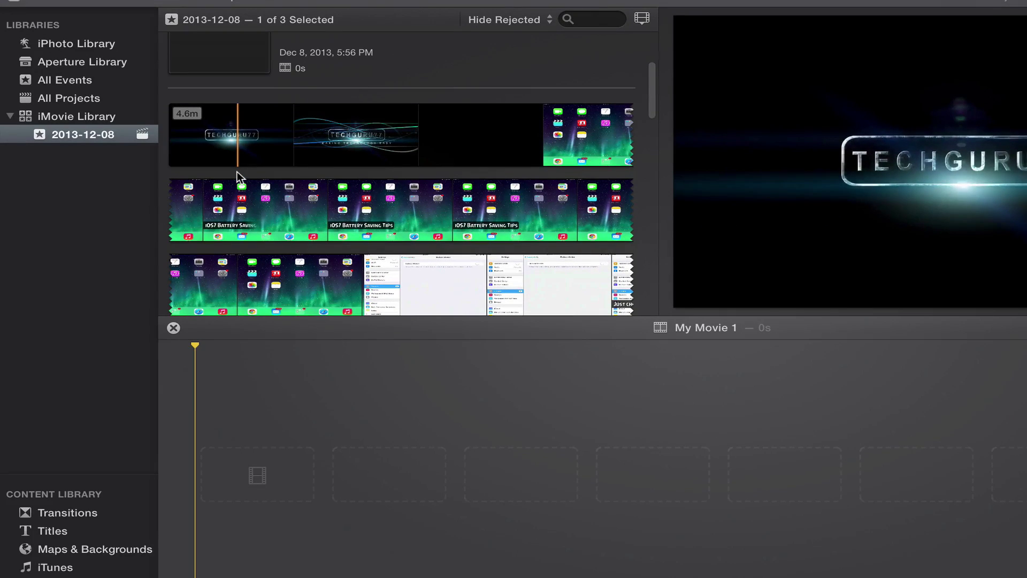
drag(239, 209, 579, 210)
drag(486, 209, 256, 374)
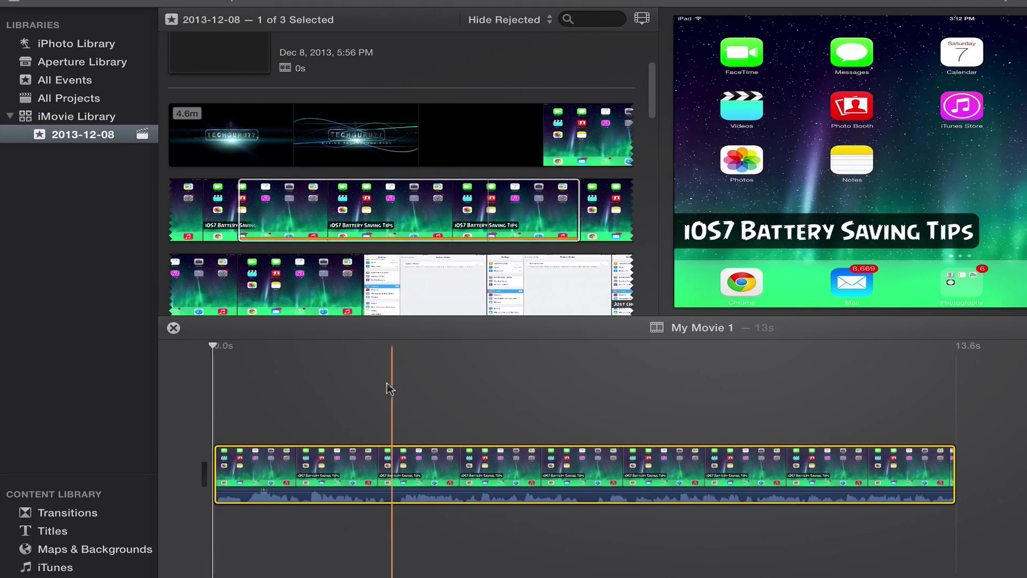
- Detach the timeline clip's audio and delete the detached green audio clip
right_click(350, 462)
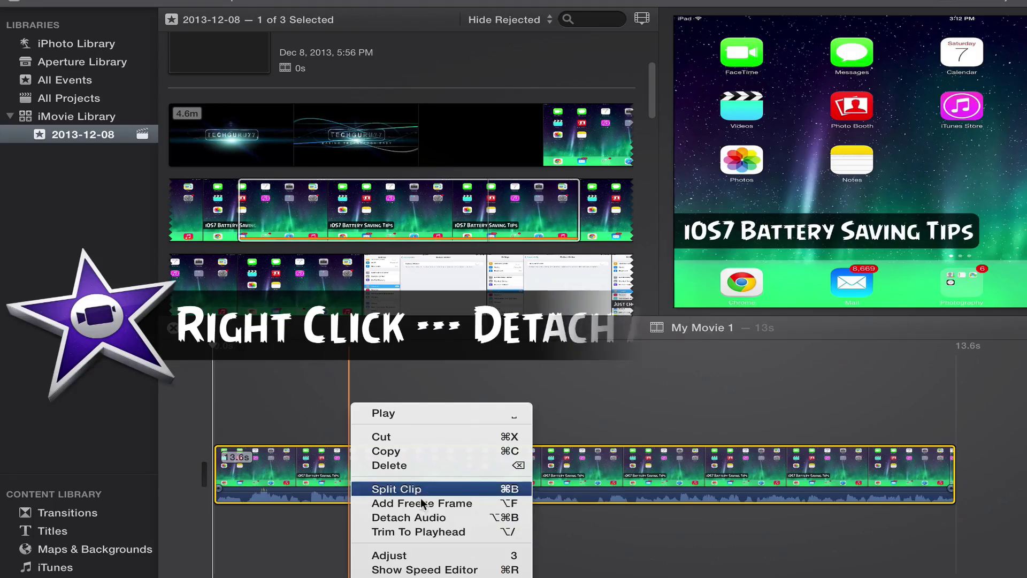
click(414, 517)
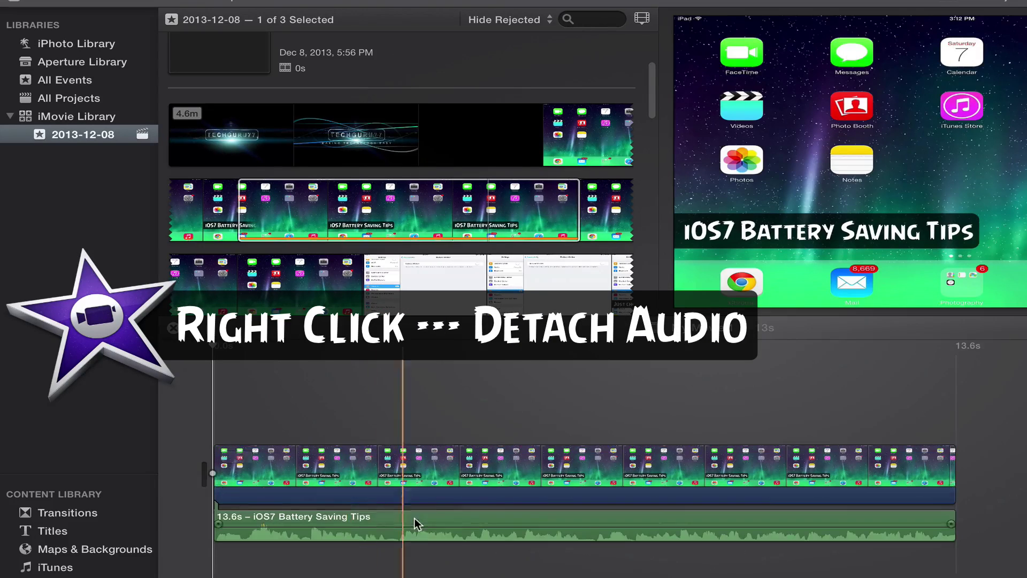
click(361, 515)
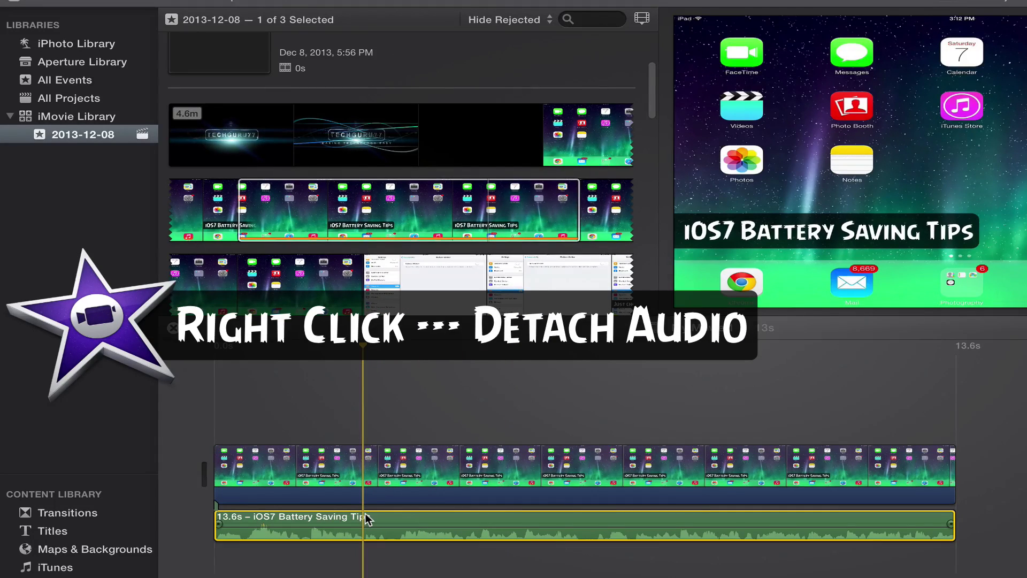
key(Delete)
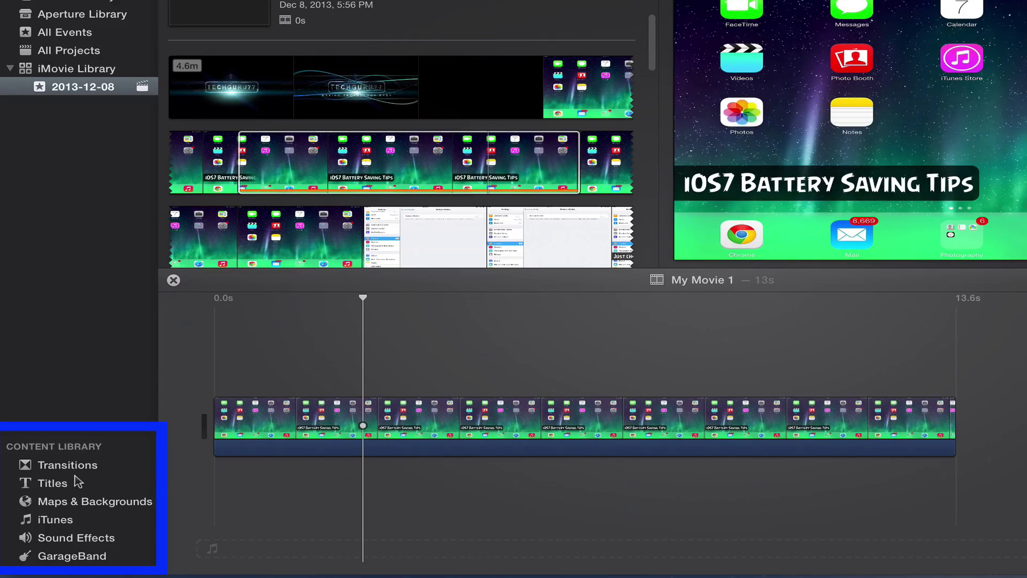
- Browse the iTunes, Sound Effects and GarageBand libraries, ending on the iTunes song list
click(62, 519)
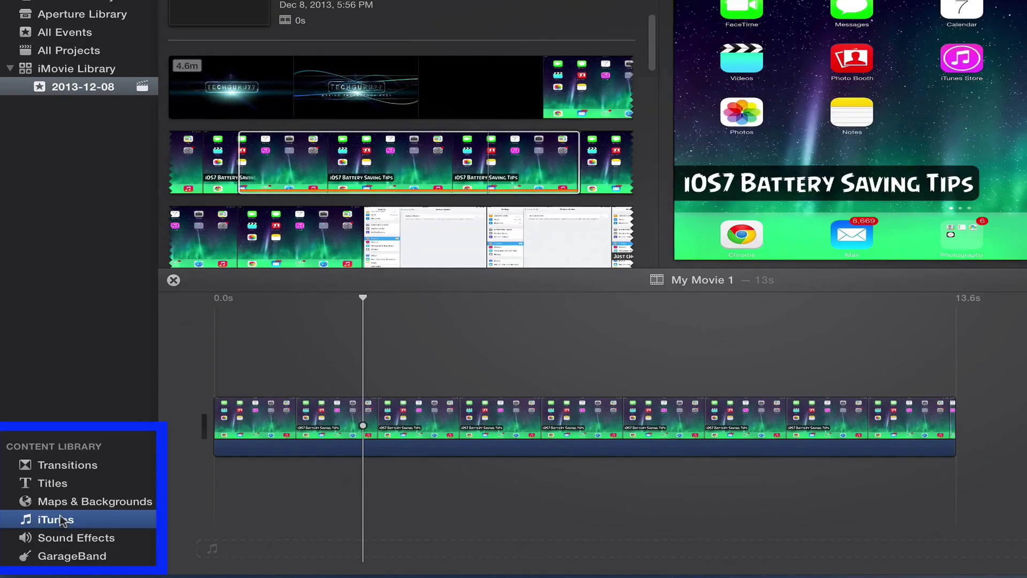
click(65, 537)
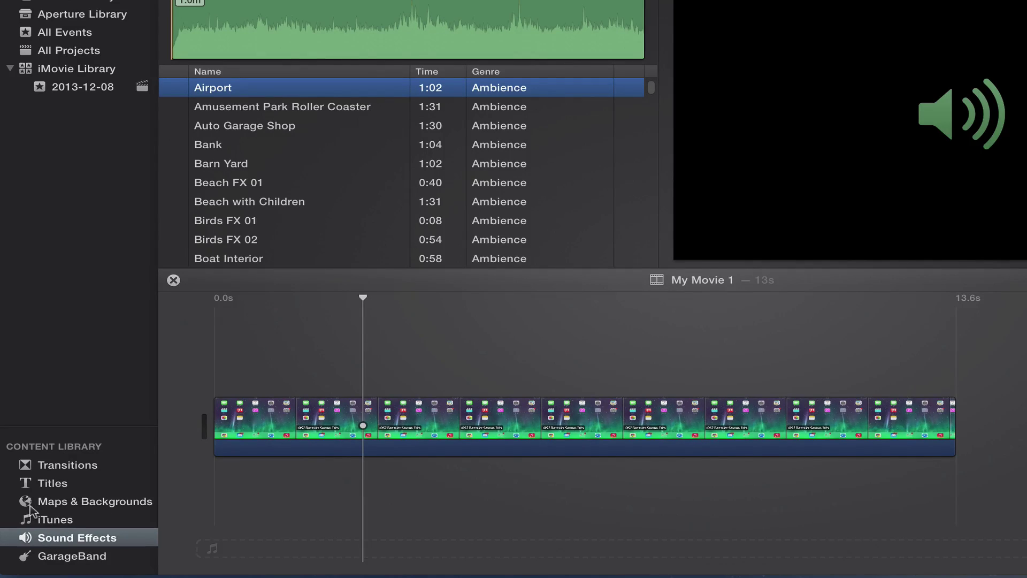
click(45, 519)
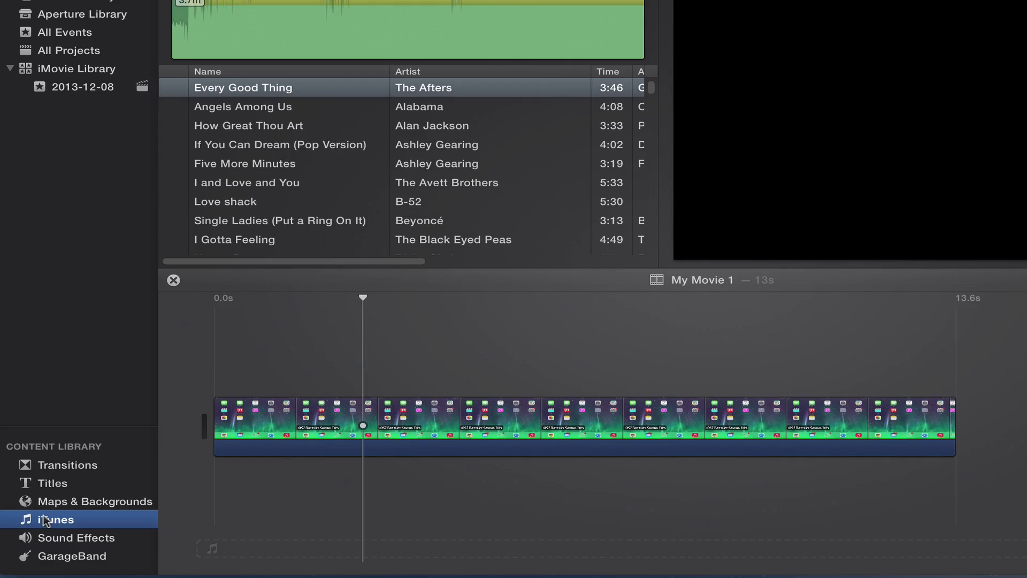
scroll(307, 155, down, 10)
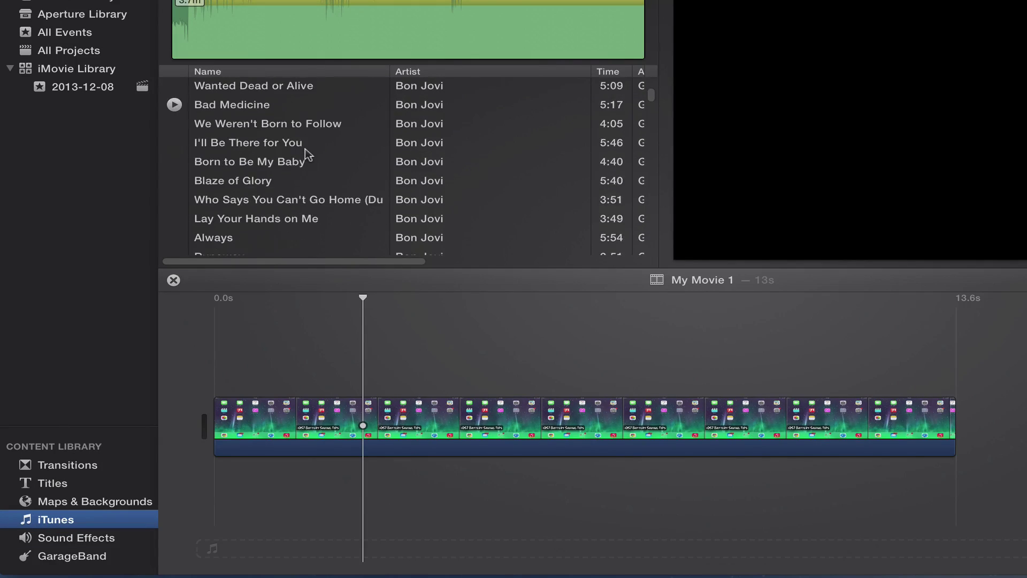
click(77, 554)
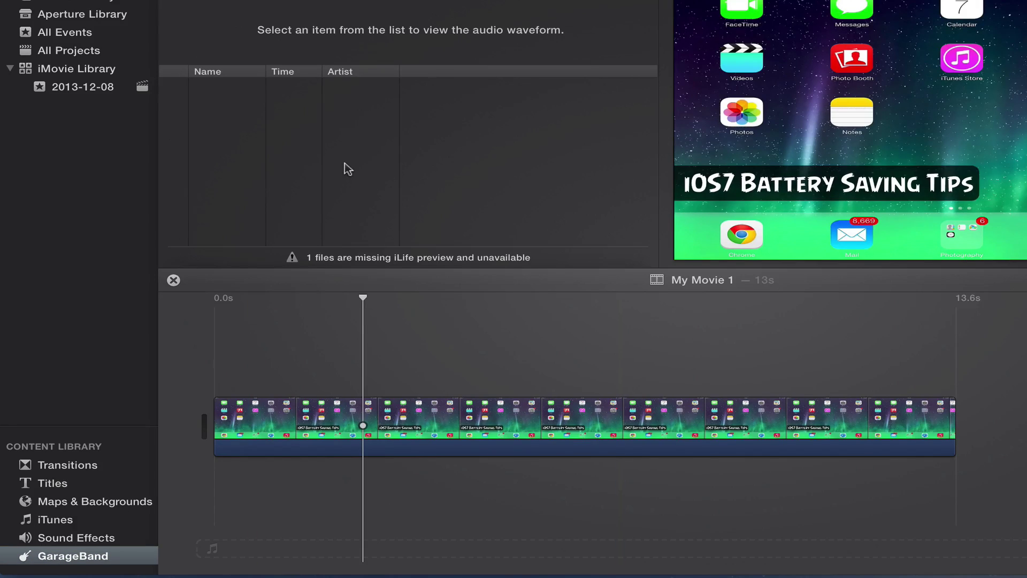
click(62, 522)
click(62, 536)
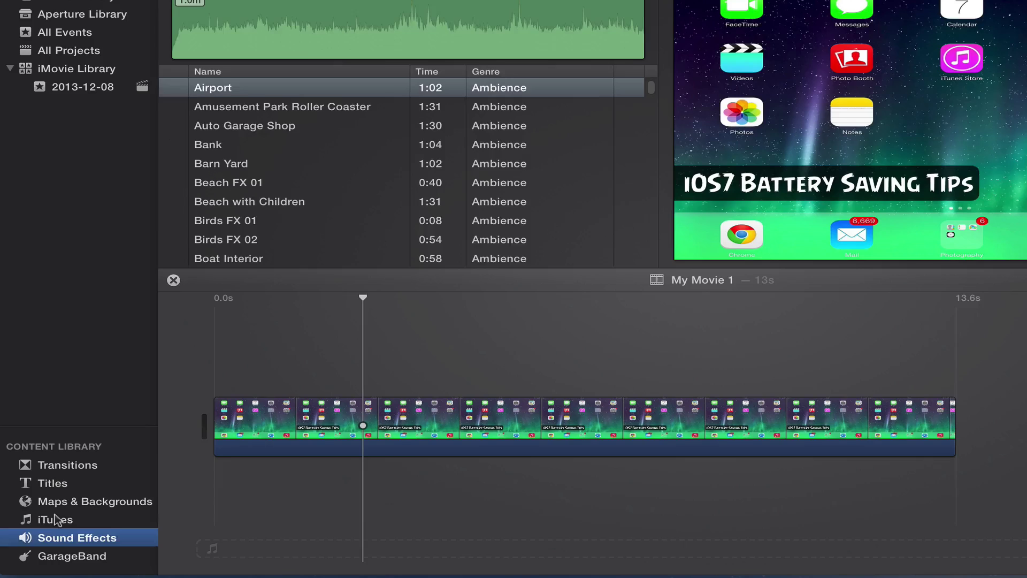
click(58, 519)
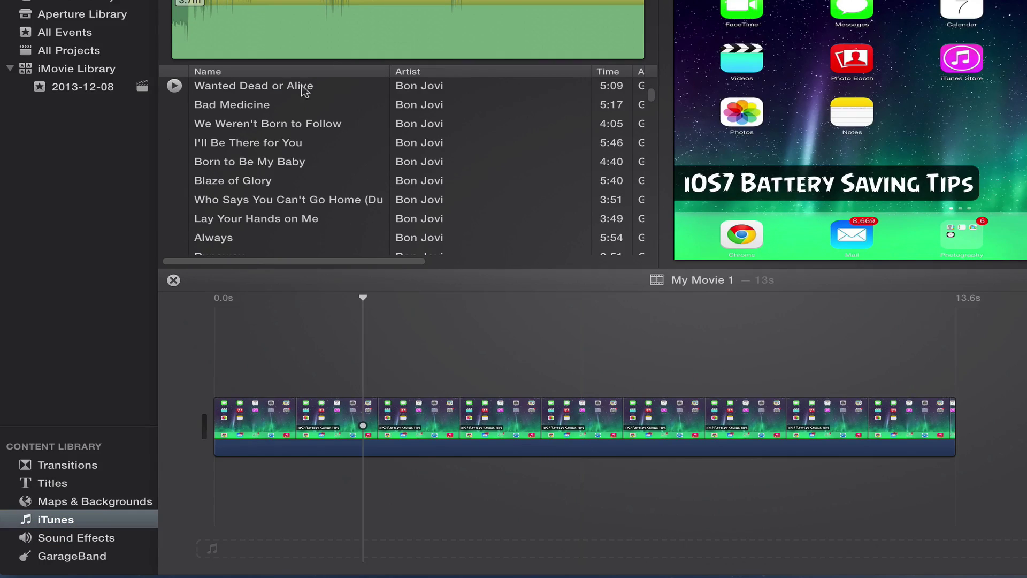
- Place the song I'll Be There for You below the battery tips video as background music
click(239, 106)
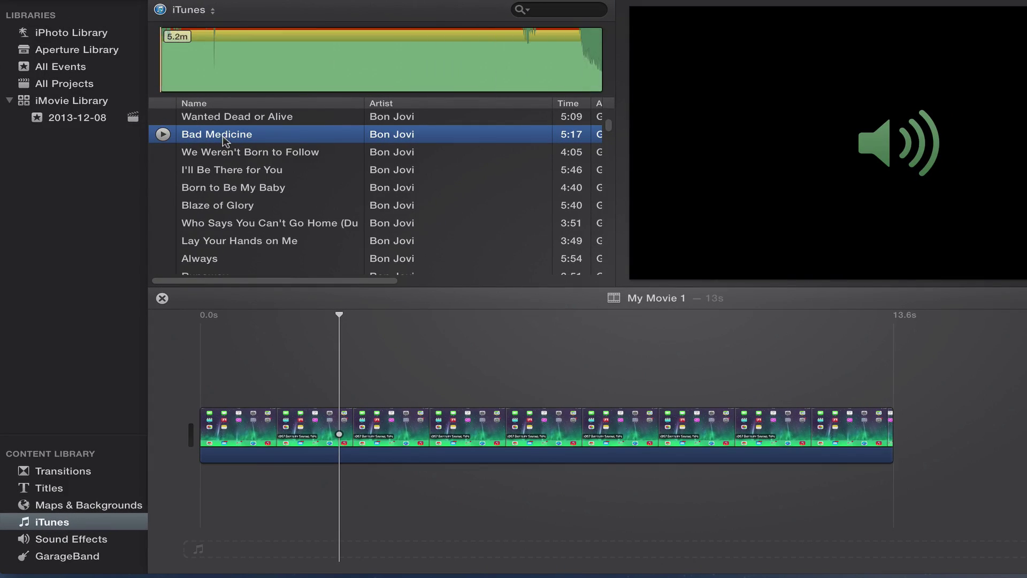
click(227, 169)
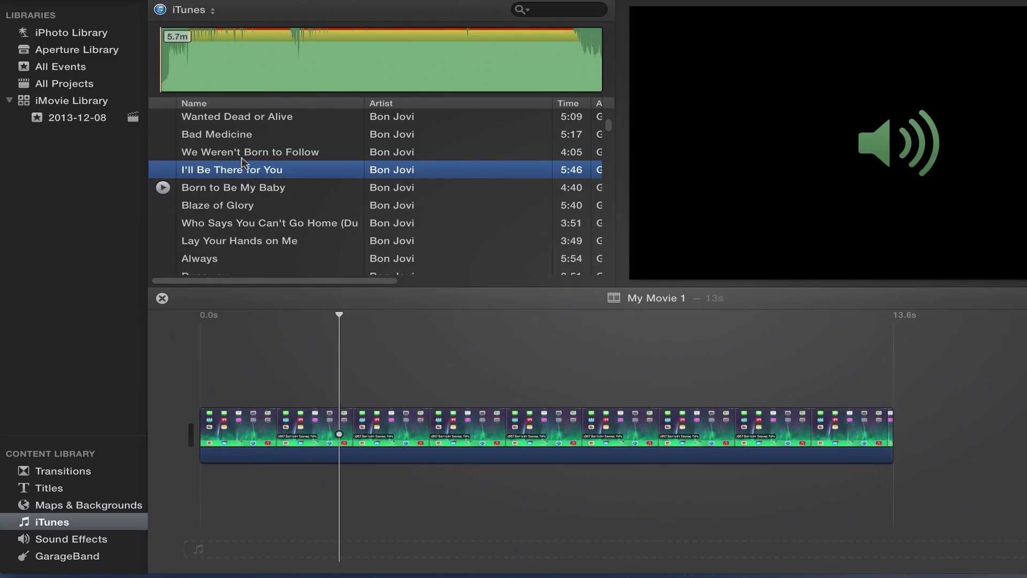
drag(246, 170, 204, 365)
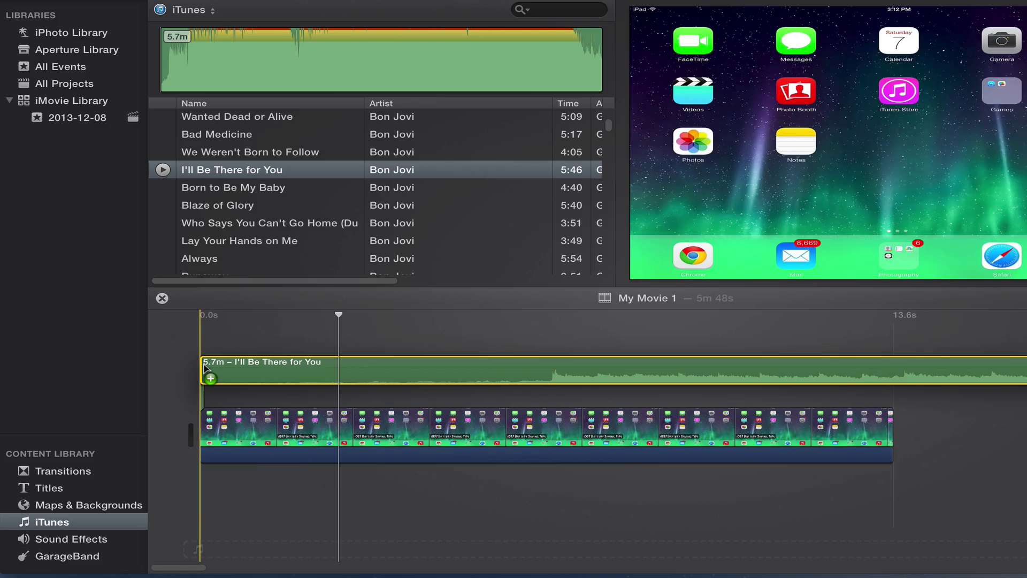
drag(204, 365, 204, 365)
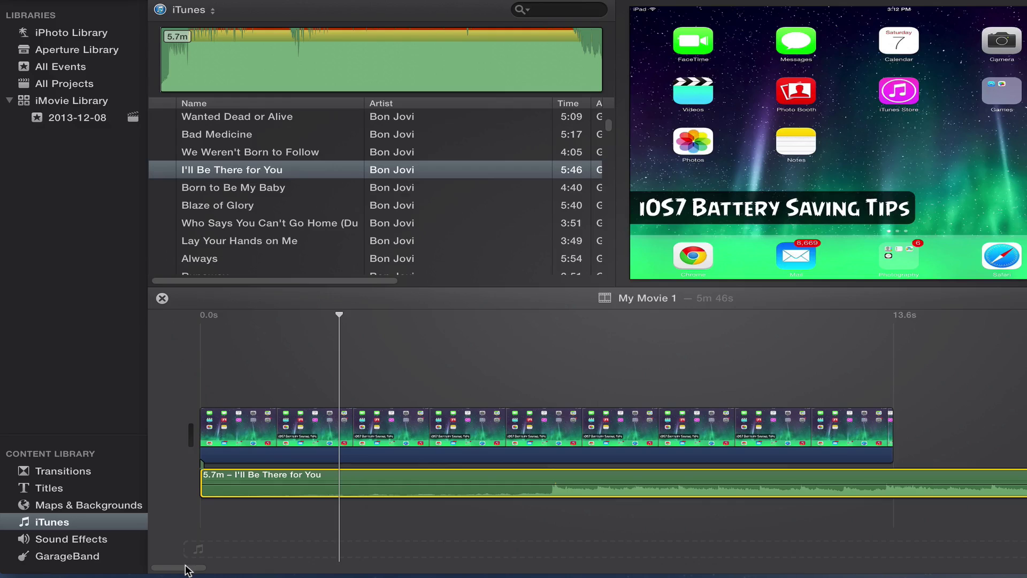
- Add a fade-out to the song and trim it to 13.6s so it ends with the video
drag(185, 570, 1024, 572)
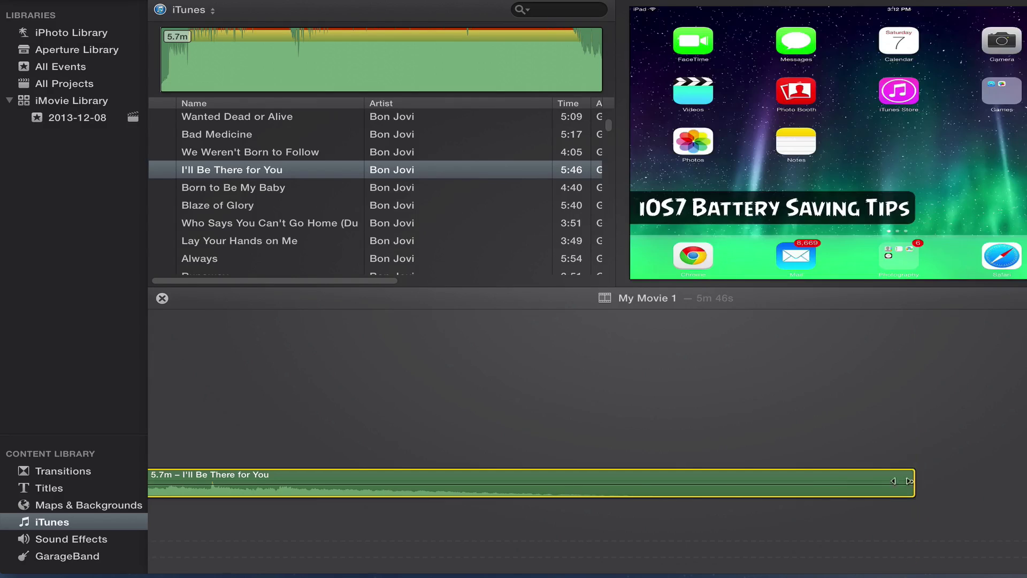
drag(909, 481, 101, 454)
drag(695, 476, 912, 475)
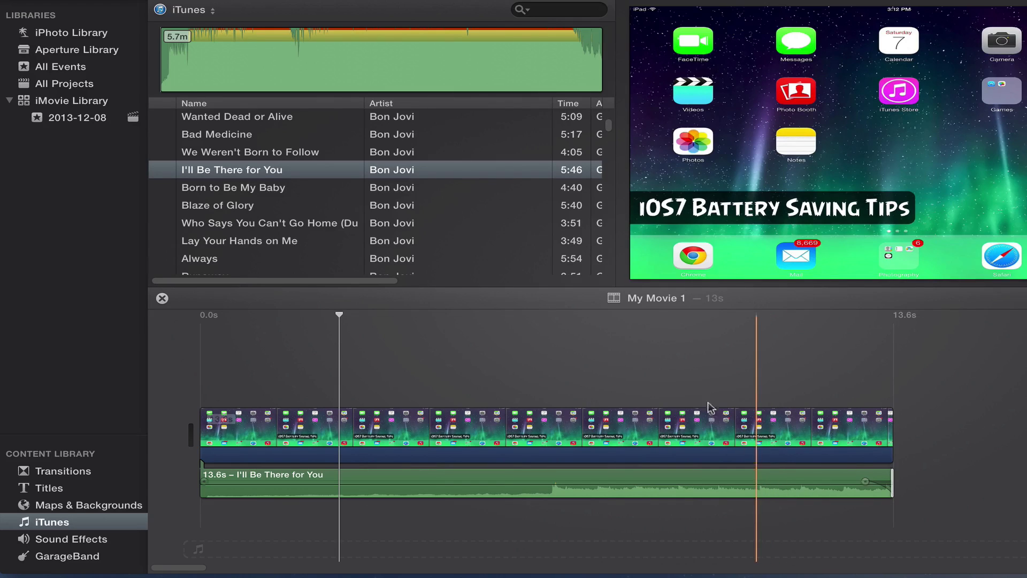
- Play the movie from midway to hear the music, then delete the I'll Be There for You clip
click(433, 326)
key(space)
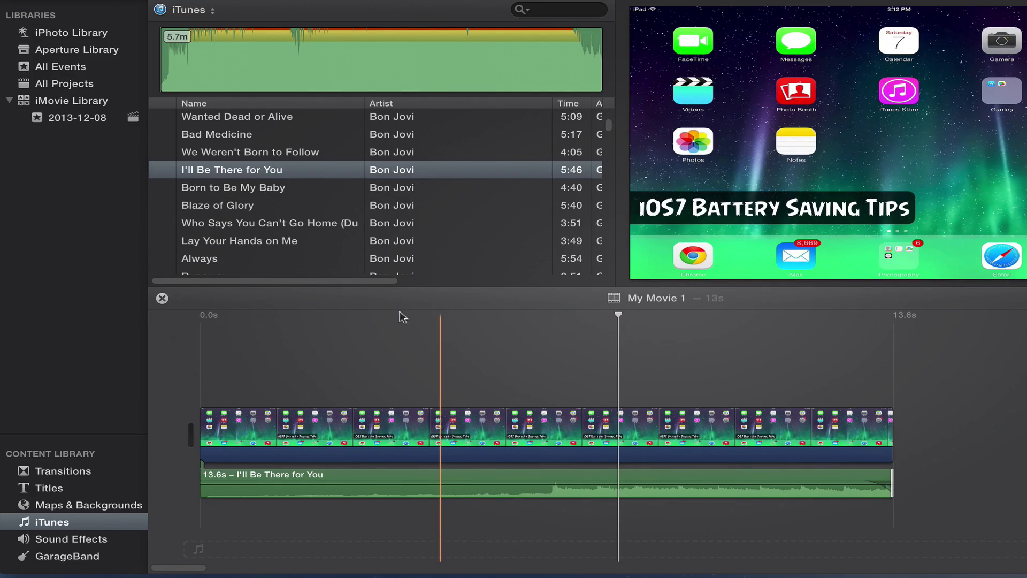
click(71, 537)
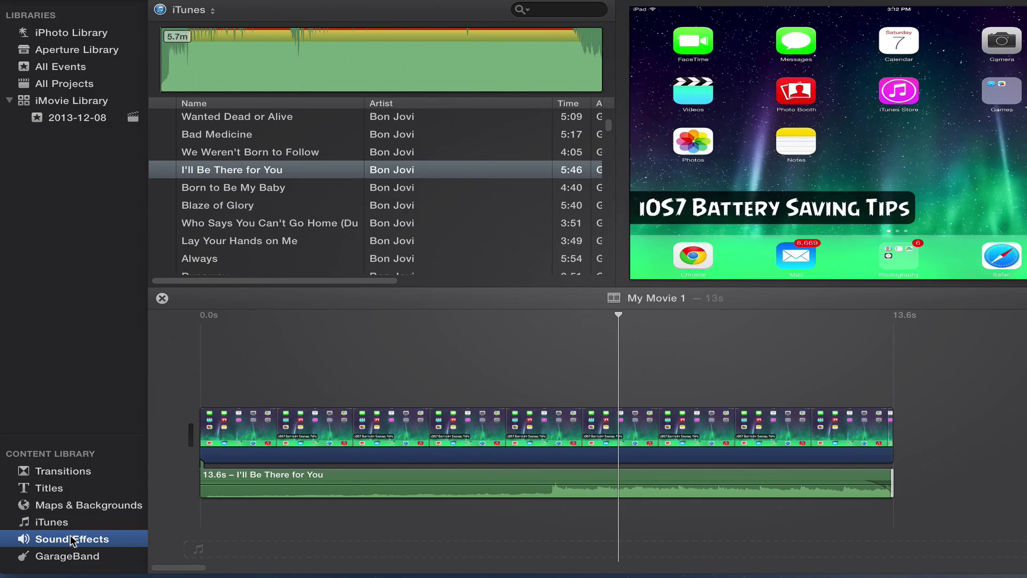
click(312, 484)
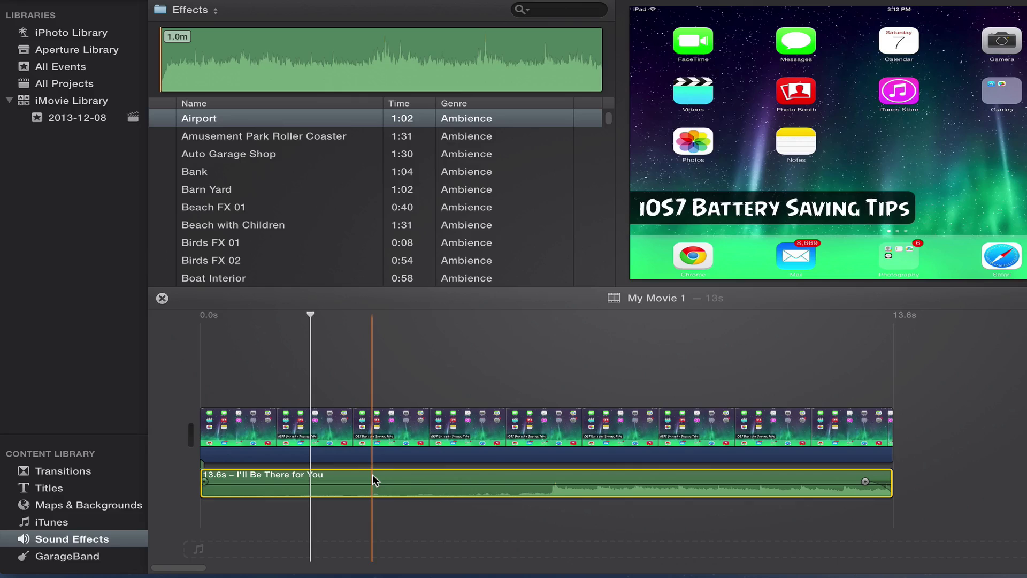
key(Delete)
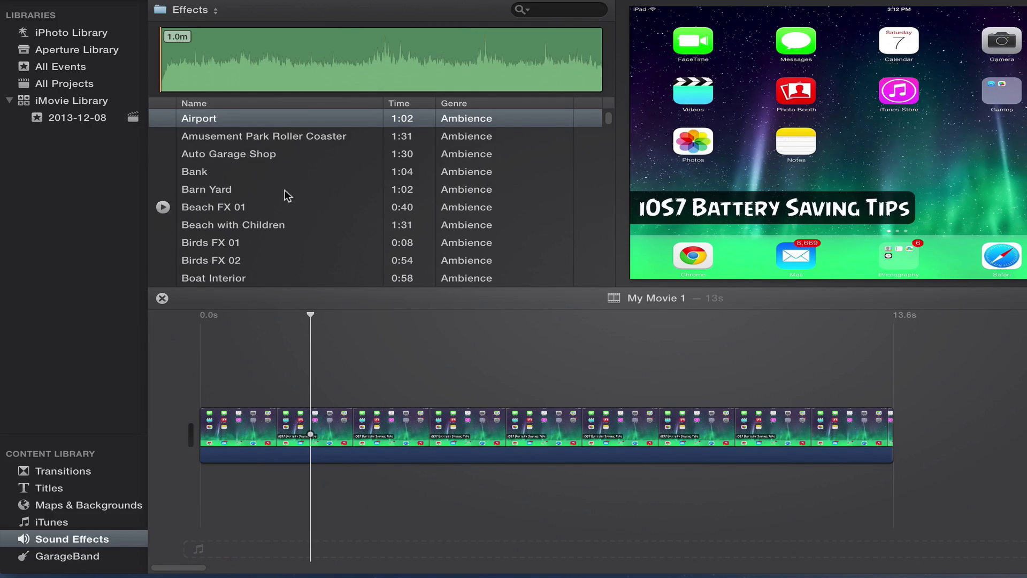
- Drag the City 1 sound effect from the Effects list beneath the battery tips video clip
scroll(262, 192, down, 5)
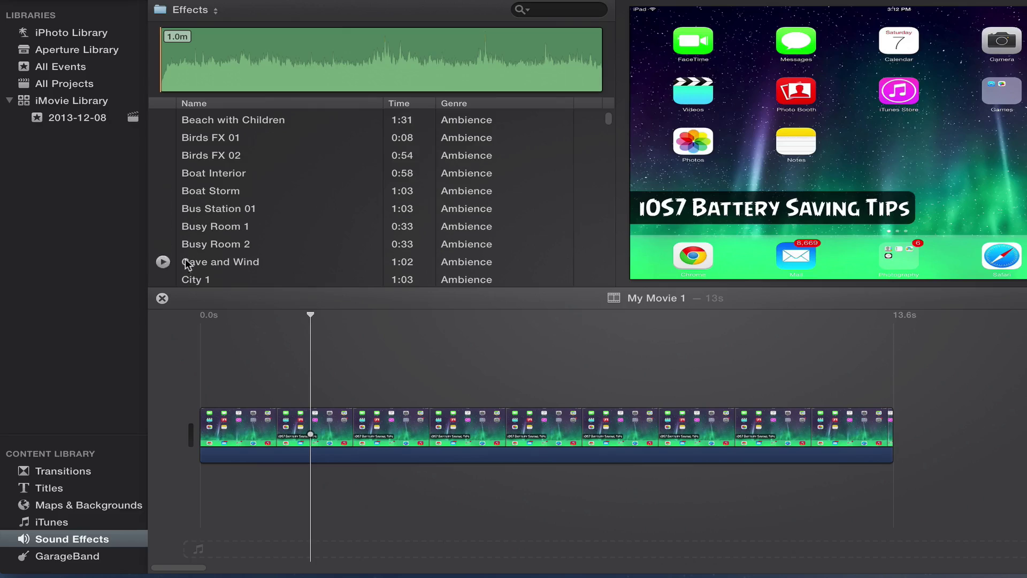
click(193, 281)
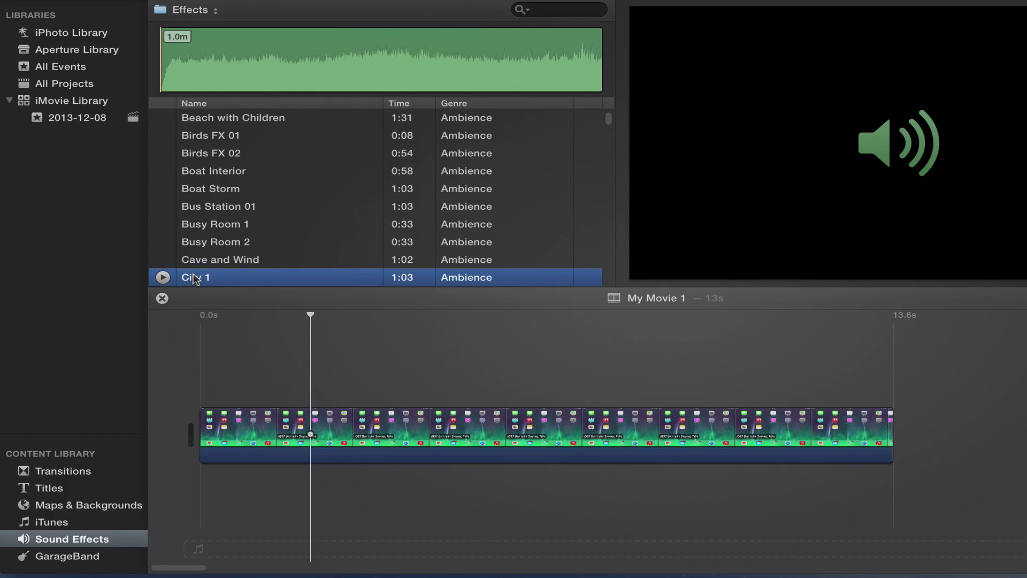
drag(194, 280, 211, 354)
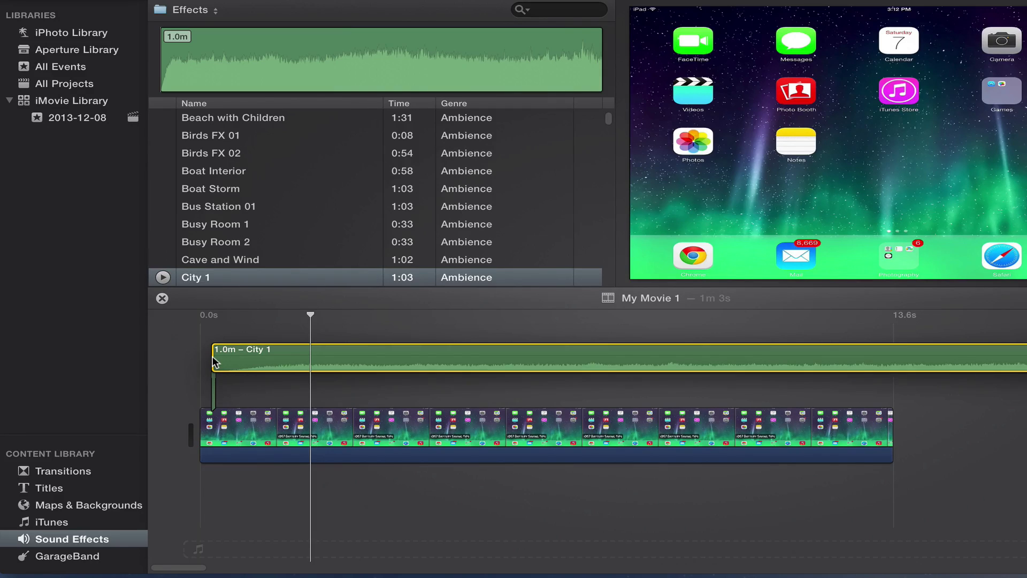
drag(212, 356, 230, 428)
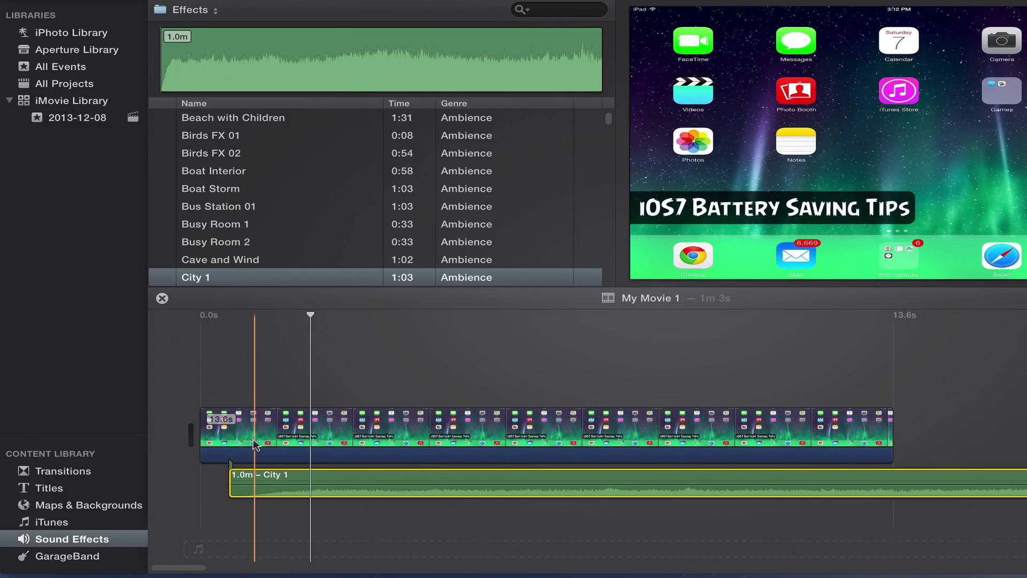
- Trim City 1 to 13.0s in the Clip Trimmer, then play the movie to check the sound
double_click(272, 478)
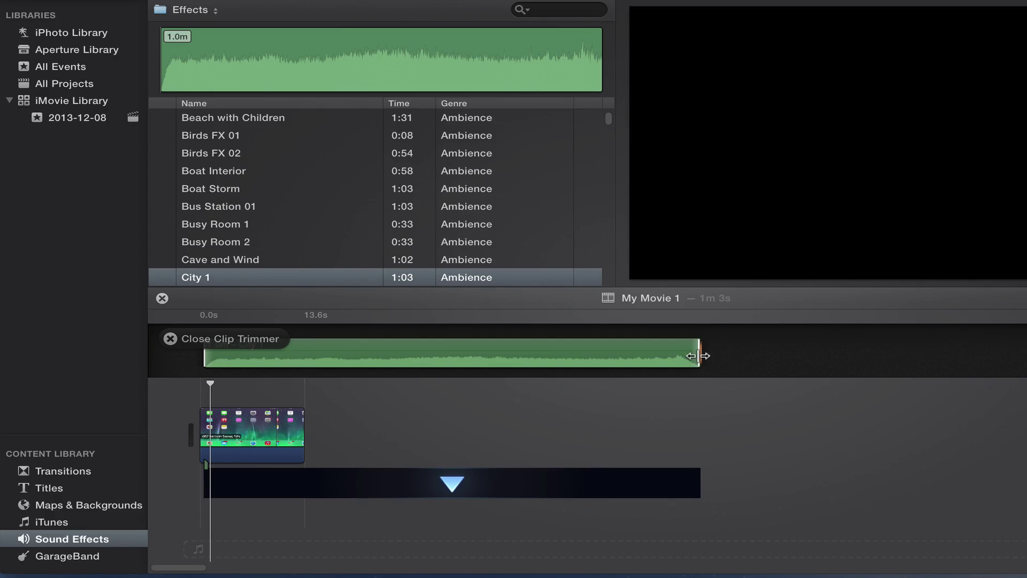
drag(700, 353, 317, 347)
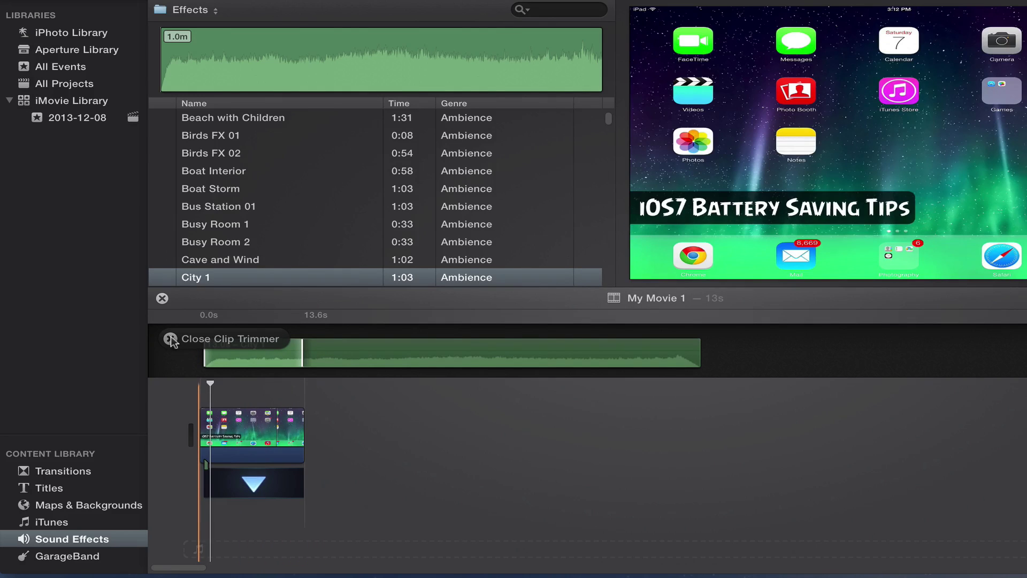
click(171, 339)
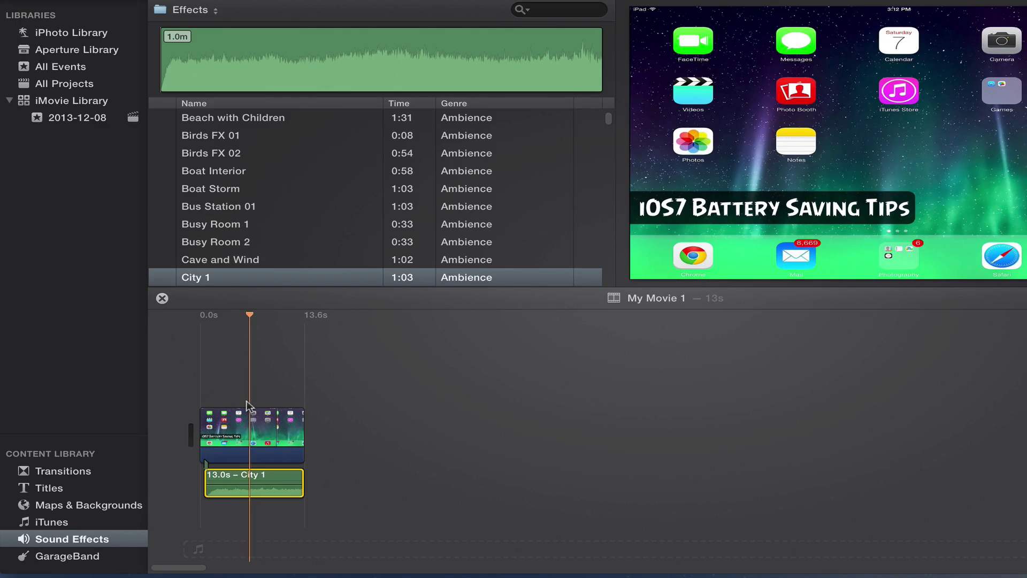
key(space)
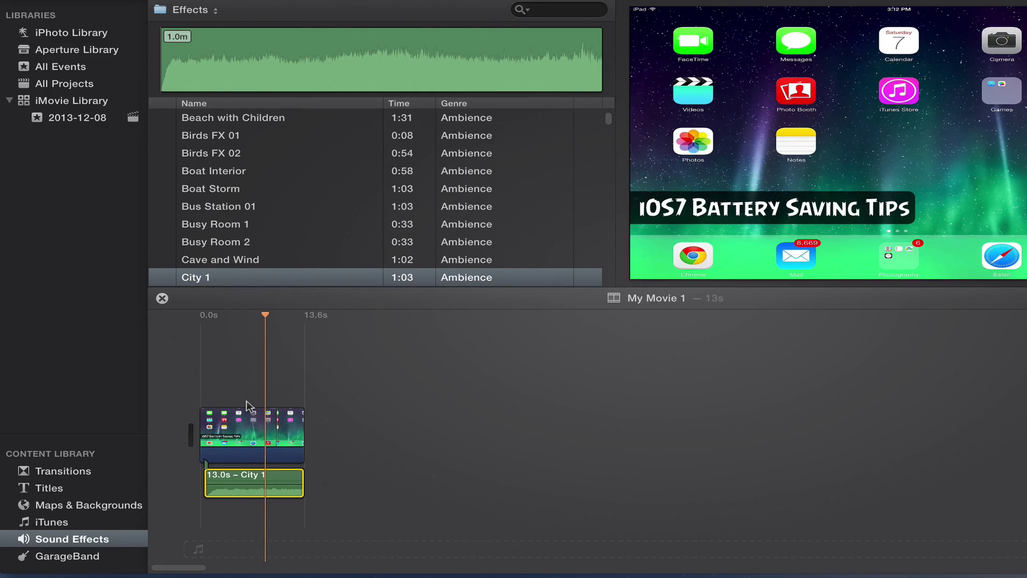
key(space)
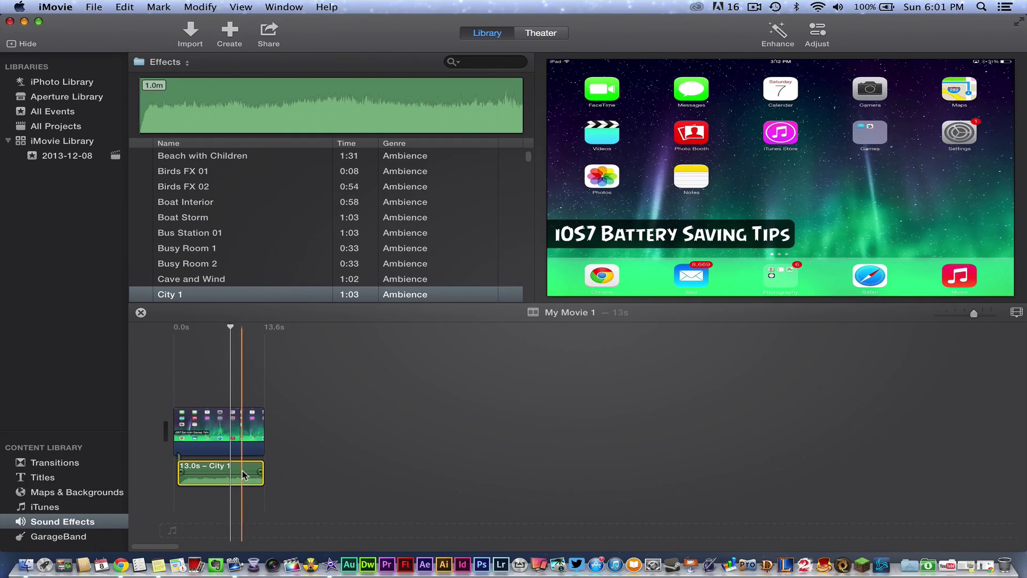
click(243, 474)
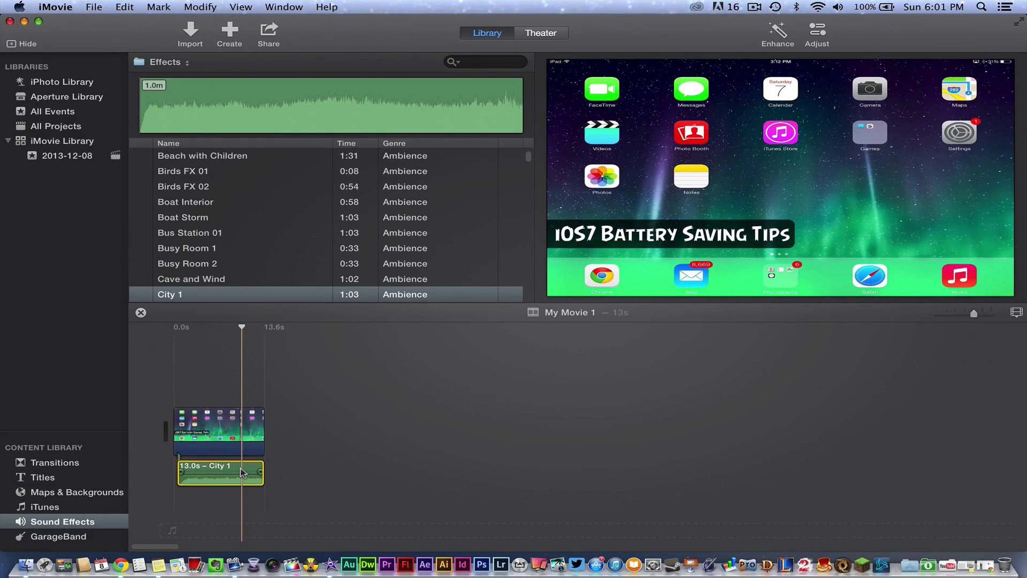